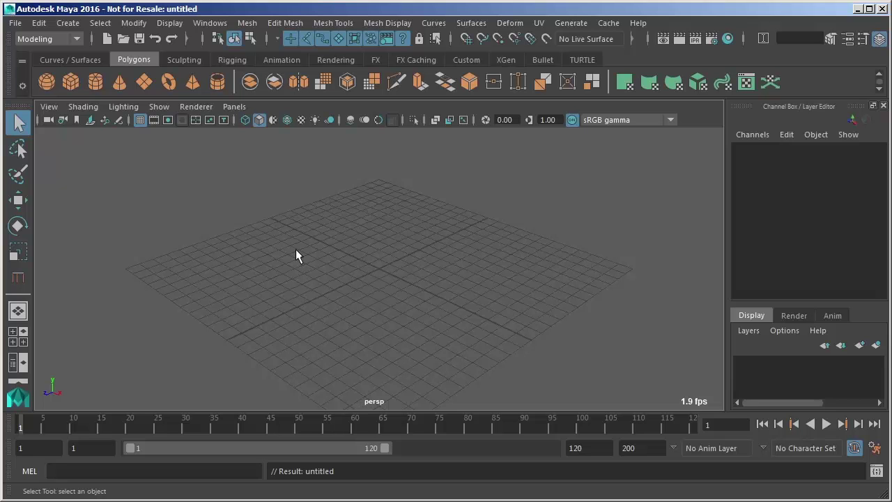
- Bring up the hotbox and toggle back and forth between single-perspective and four-view layouts
{"action": "key", "text": "space"}
{"action": "key", "text": "space"}
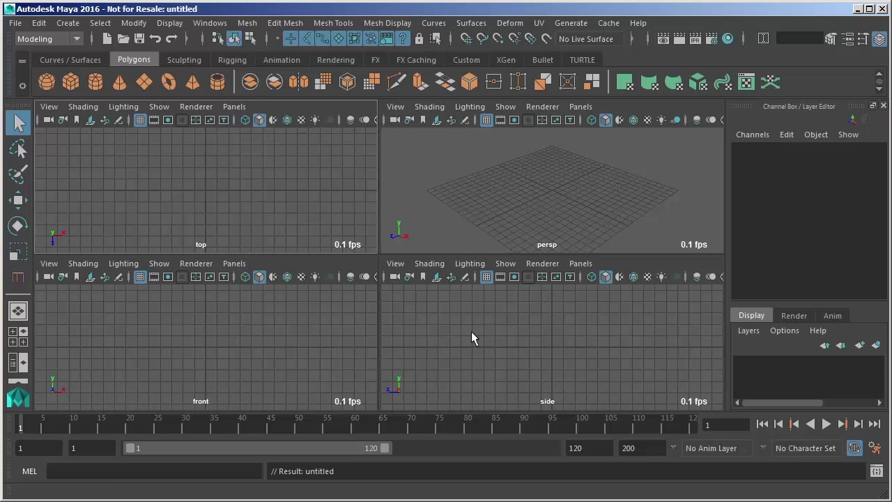
{"action": "left_click", "coordinate": [22, 313]}
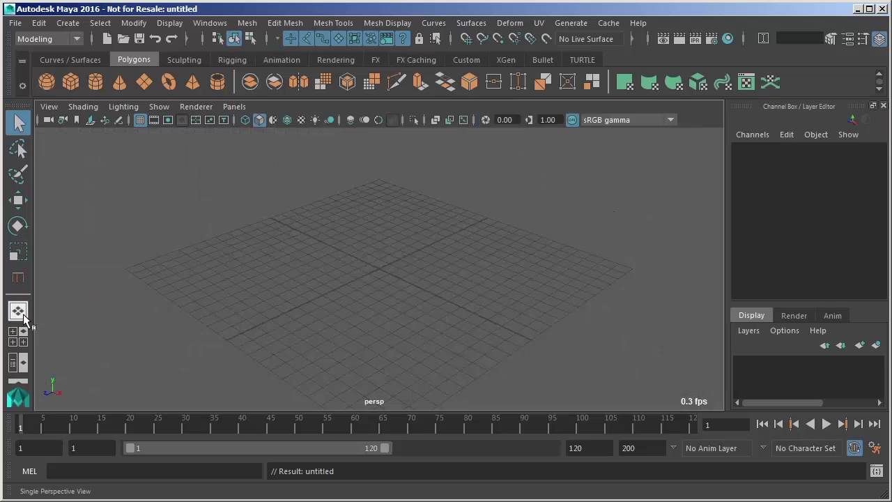
{"action": "left_click", "coordinate": [20, 344]}
{"action": "left_click", "coordinate": [18, 310]}
{"action": "left_click", "coordinate": [21, 346]}
- Settle on the four-view layout, making the perspective and then the front panel active
{"action": "left_click", "coordinate": [19, 311]}
{"action": "left_click", "coordinate": [20, 342]}
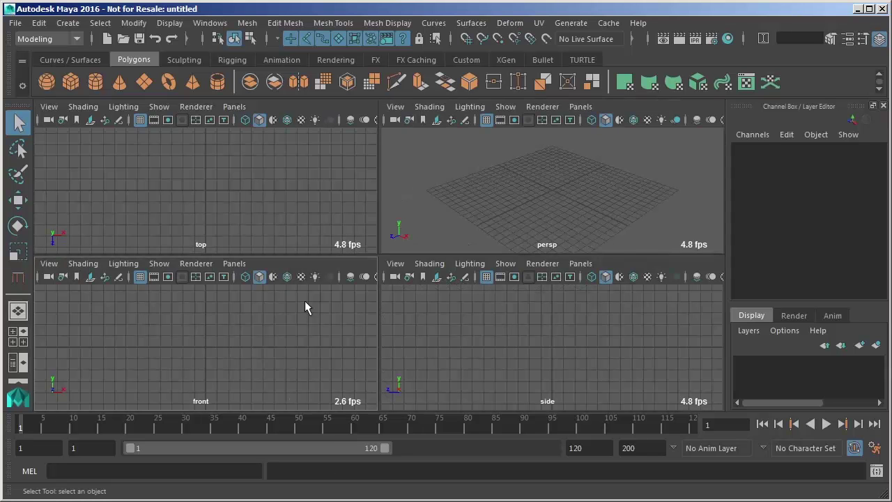
{"action": "left_click", "coordinate": [504, 187]}
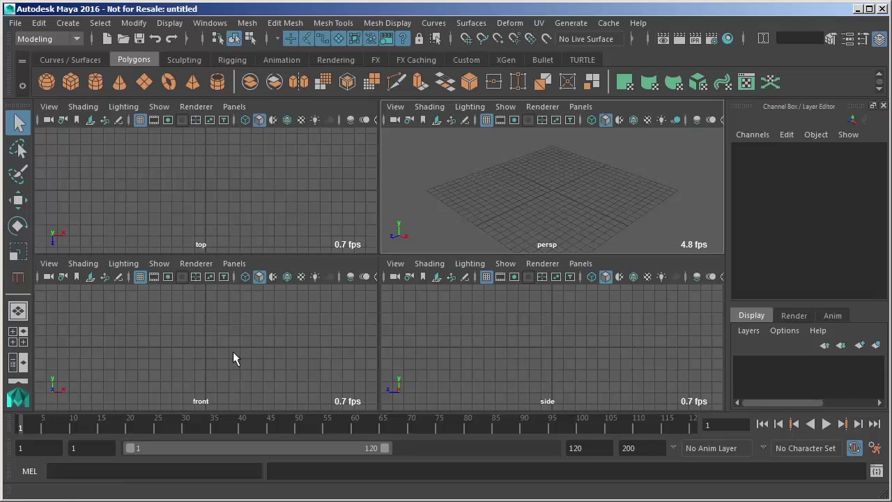
{"action": "left_click", "coordinate": [202, 333]}
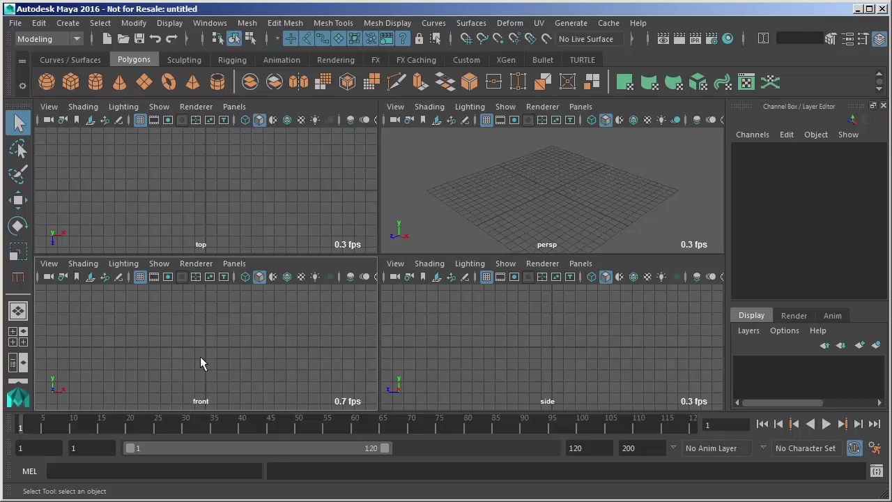
- Activate side and front panels, maximize and restore front, then maximize the perspective panel alone
{"action": "left_click", "coordinate": [620, 320]}
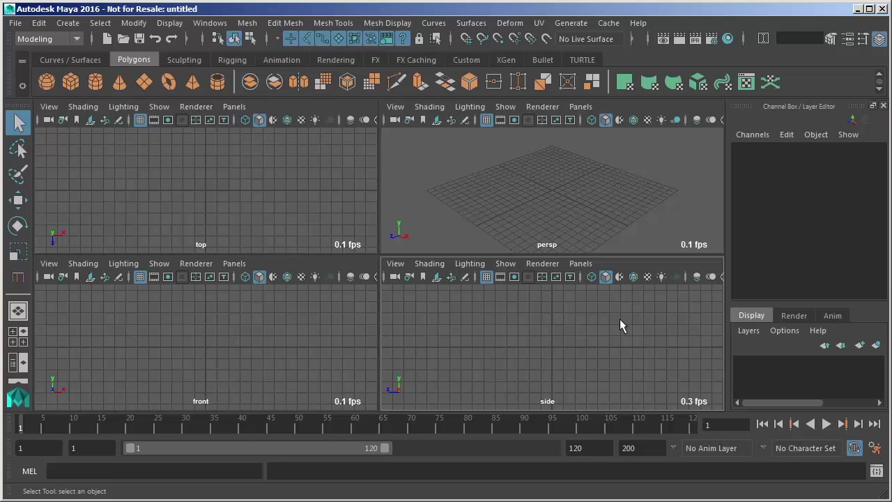
{"action": "left_click", "coordinate": [201, 325]}
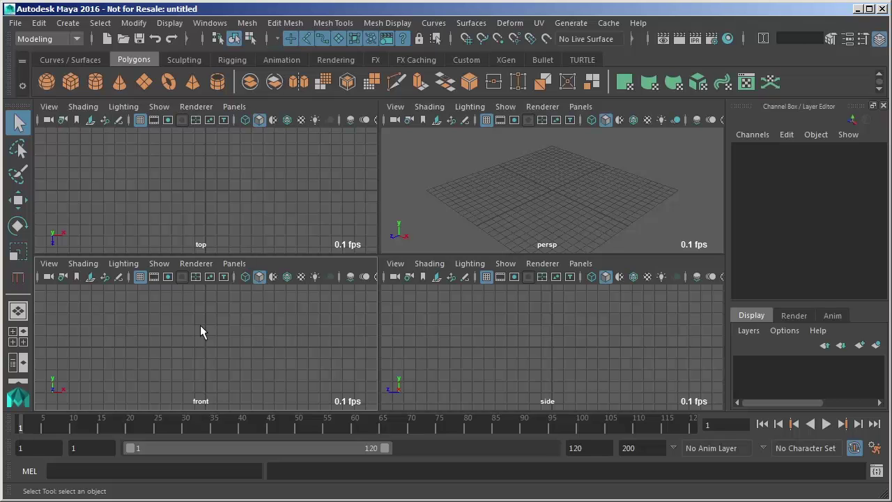
{"action": "key", "text": "space"}
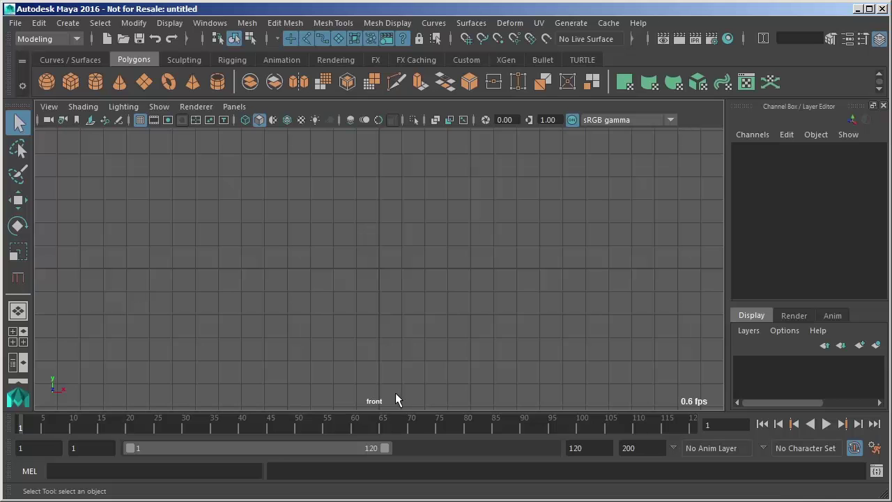
{"action": "key", "text": "space"}
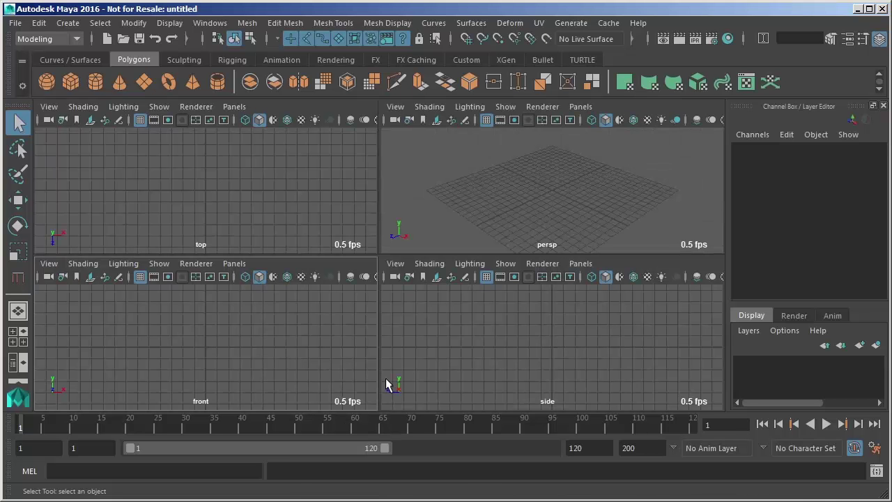
{"action": "left_click", "coordinate": [524, 180]}
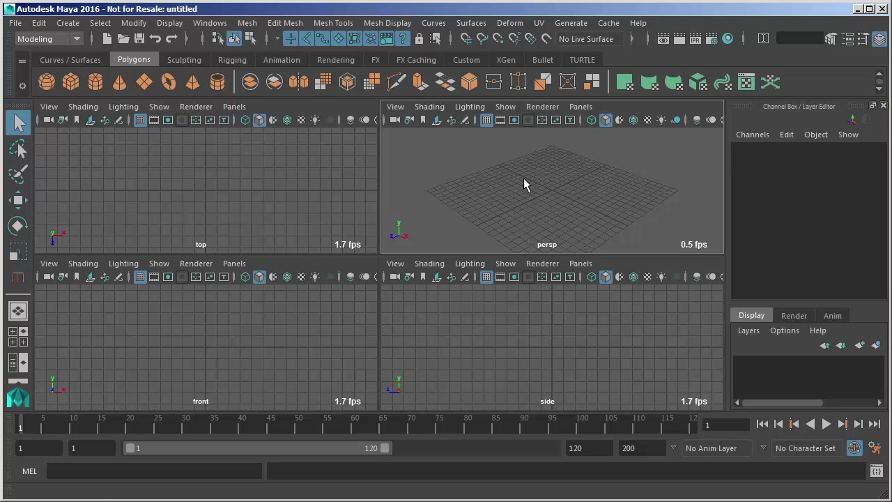
{"action": "key", "text": "space"}
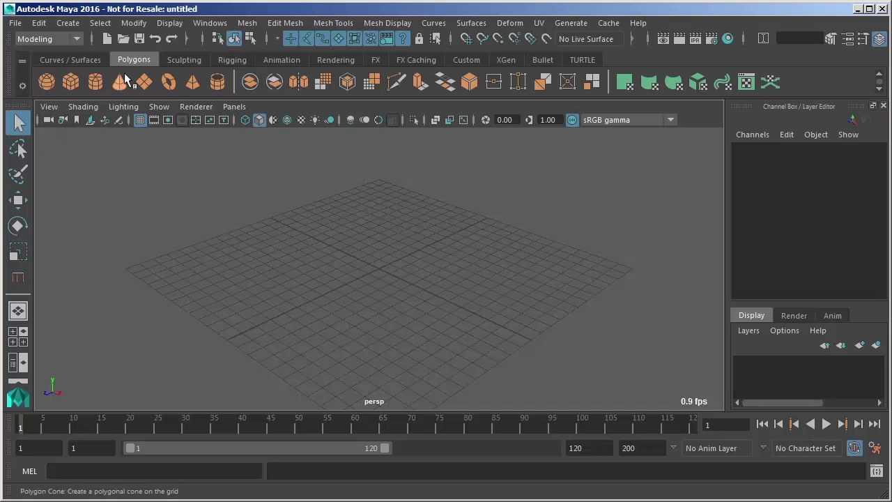
{"action": "left_click", "coordinate": [209, 24]}
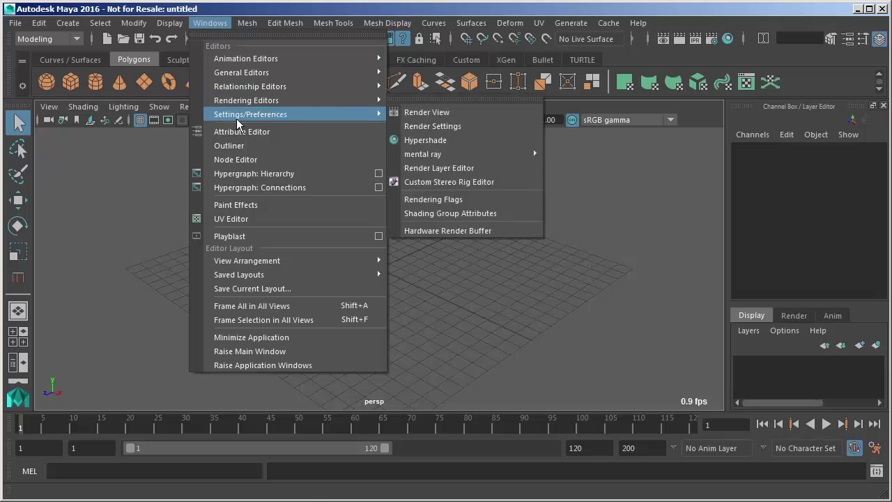
{"action": "left_click", "coordinate": [247, 174]}
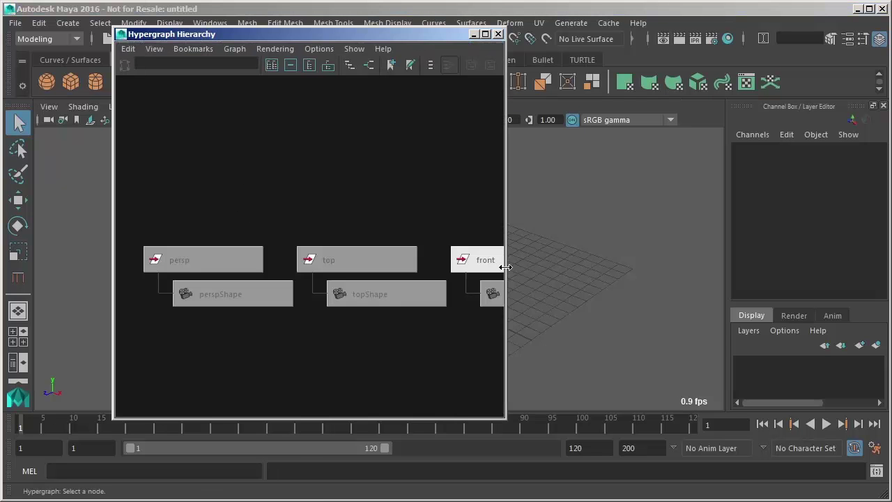
{"action": "left_click_drag", "start_coordinate": [504, 262], "coordinate": [816, 262]}
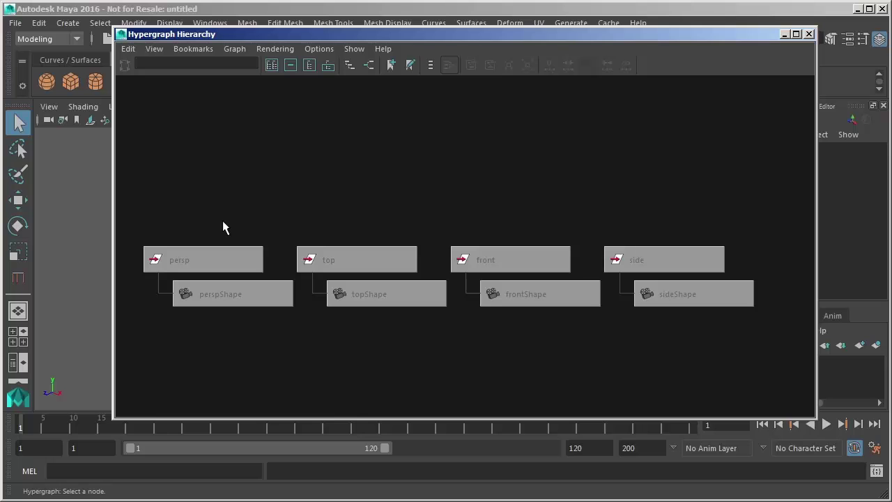
{"action": "left_click_drag", "start_coordinate": [213, 194], "coordinate": [667, 341]}
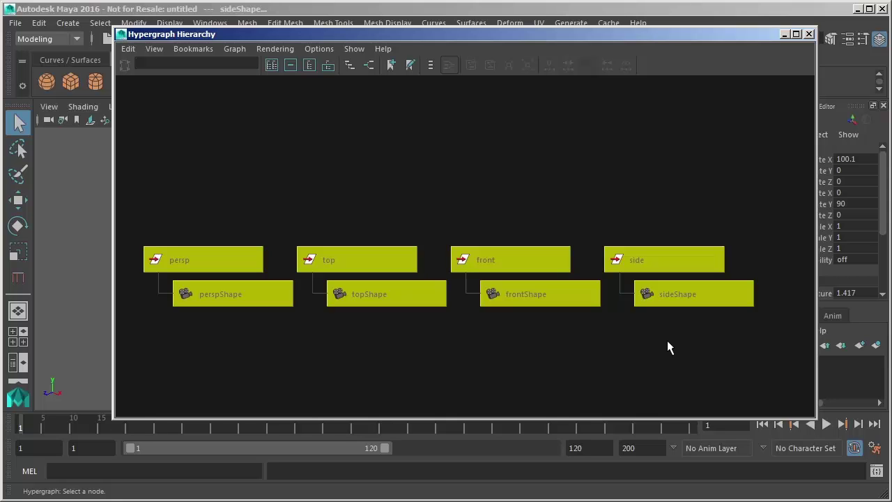
{"action": "left_click", "coordinate": [535, 194]}
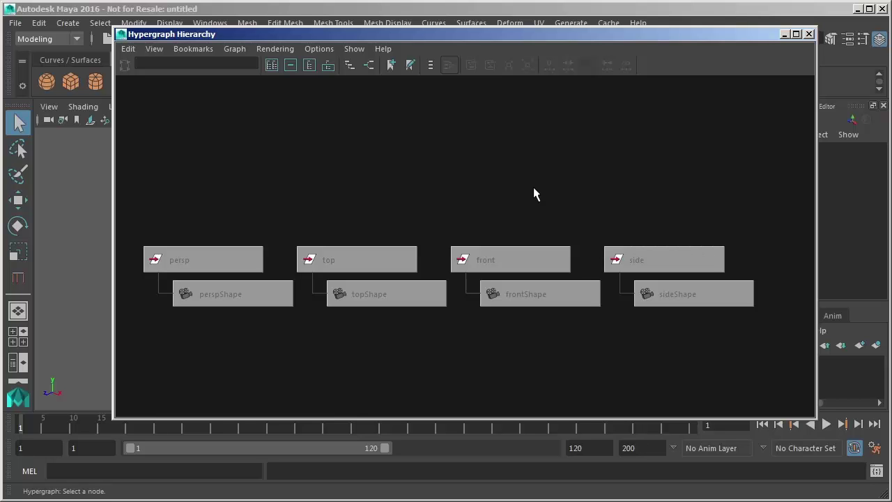
- Close the Hypergraph, maximize the perspective view, and tumble the camera to view the grid from lower
{"action": "left_click", "coordinate": [810, 35]}
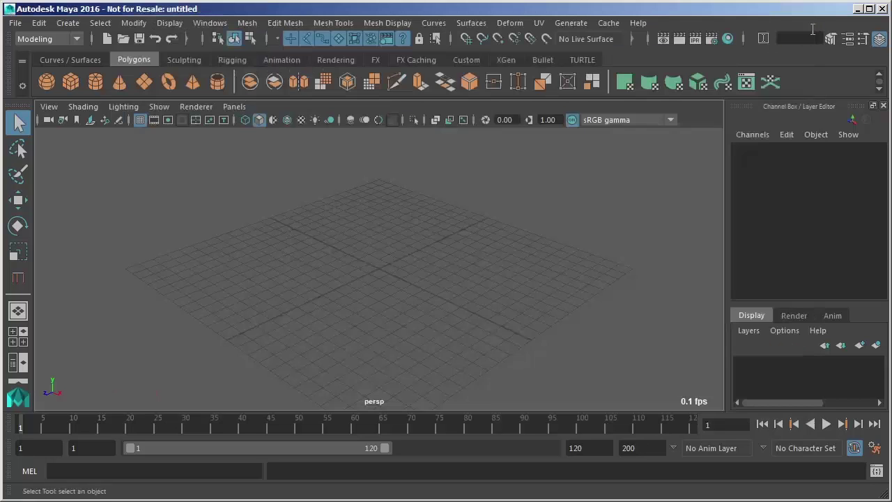
{"action": "key", "text": "space"}
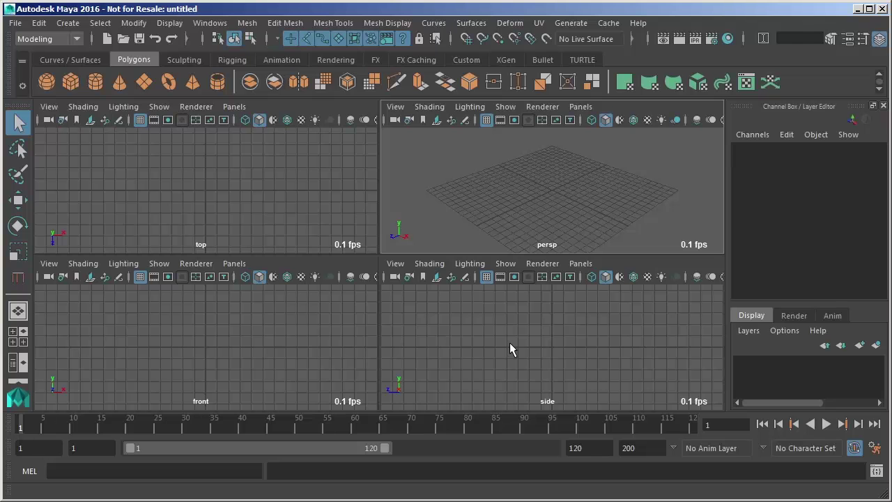
{"action": "key", "text": "space"}
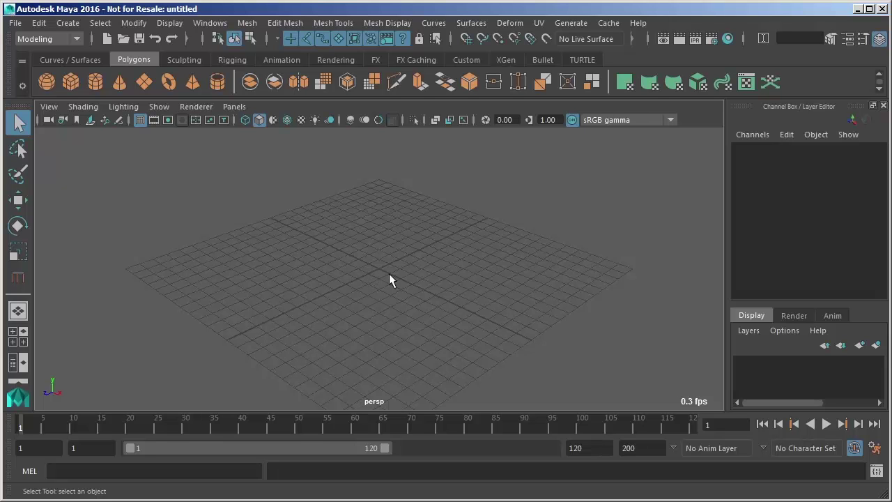
{"action": "left_click_drag", "start_coordinate": [362, 267], "coordinate": [426, 271], "text": "alt"}
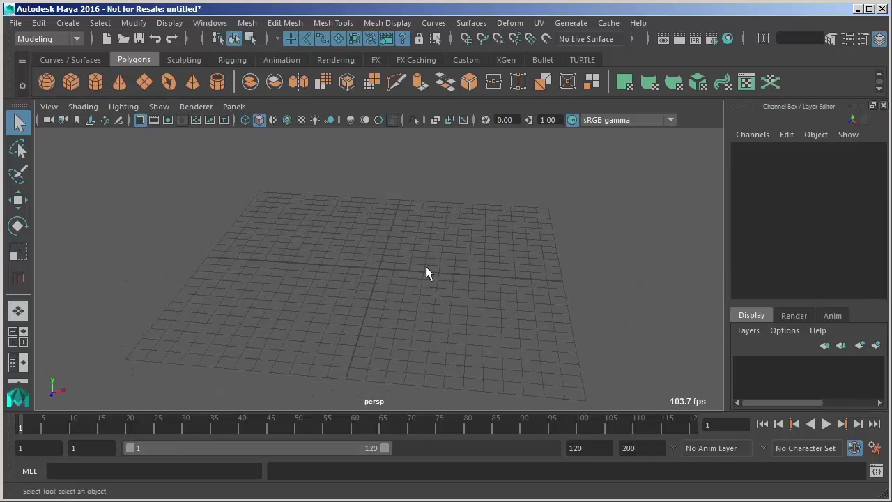
- Select the persp camera and tumble, pan and dolly it closer to the grid (Translate 3.01, 14.093, 29.05)
{"action": "left_click", "coordinate": [46, 119]}
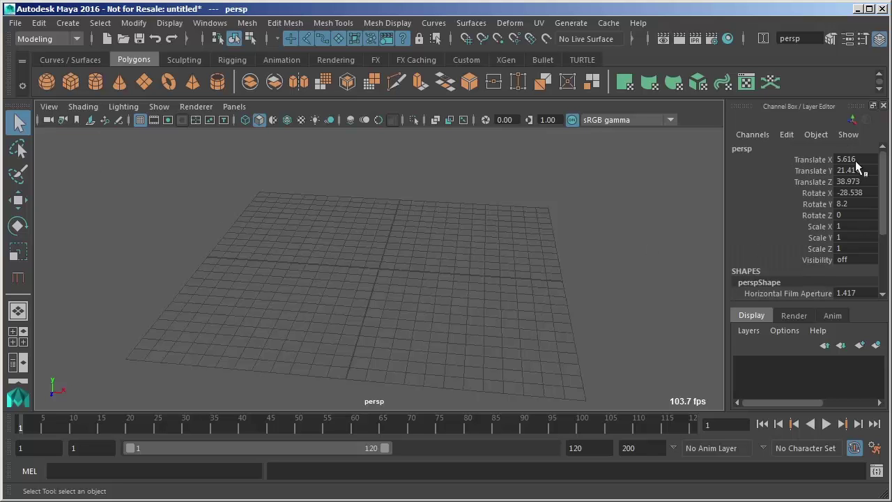
{"action": "left_click_drag", "start_coordinate": [389, 260], "coordinate": [444, 255], "text": "alt"}
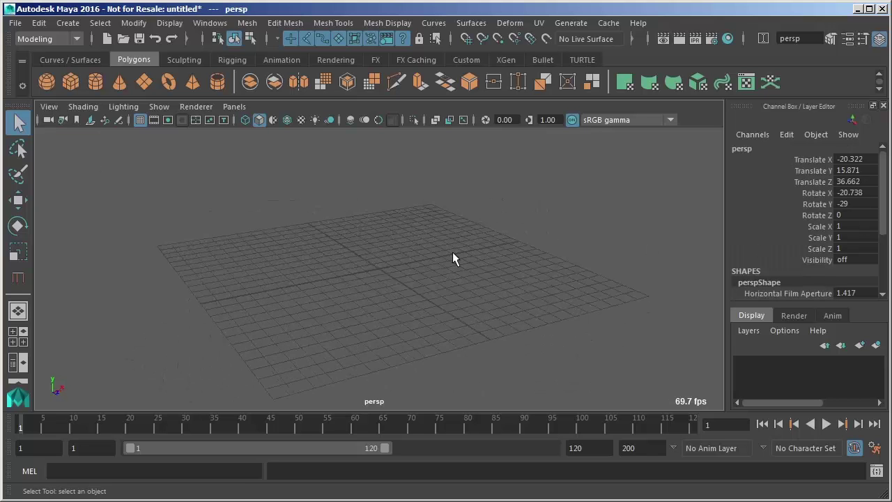
{"action": "left_click_drag", "start_coordinate": [452, 253], "coordinate": [382, 260], "text": "alt"}
{"action": "left_click_drag", "start_coordinate": [245, 255], "coordinate": [384, 258], "text": "alt"}
{"action": "left_click_drag", "start_coordinate": [446, 331], "coordinate": [348, 316], "text": "alt"}
{"action": "mouse_move", "coordinate": [316, 258]}
{"action": "left_mouse_down", "text": "alt"}
{"action": "mouse_move", "coordinate": [344, 265]}
{"action": "mouse_move", "coordinate": [318, 260]}
{"action": "left_mouse_up", "text": "alt"}
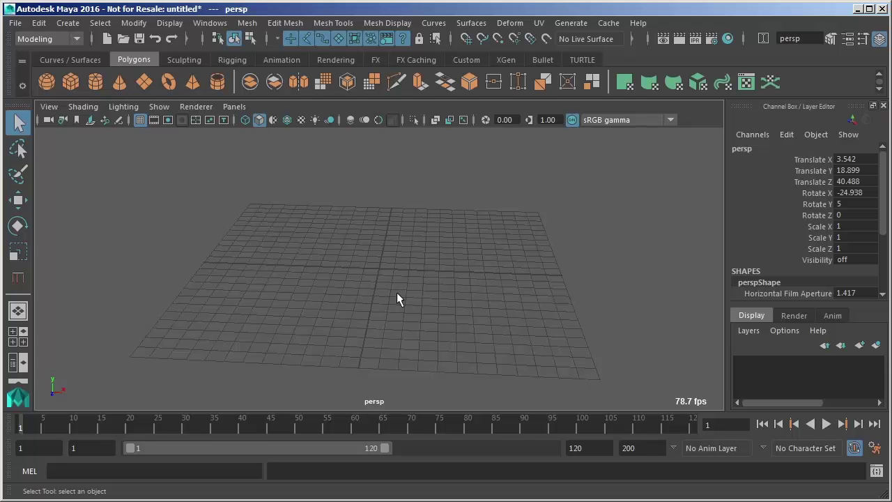
{"action": "middle_click_drag", "start_coordinate": [397, 293], "coordinate": [409, 254], "text": "alt"}
{"action": "right_click_drag", "start_coordinate": [378, 224], "coordinate": [460, 257], "text": "alt"}
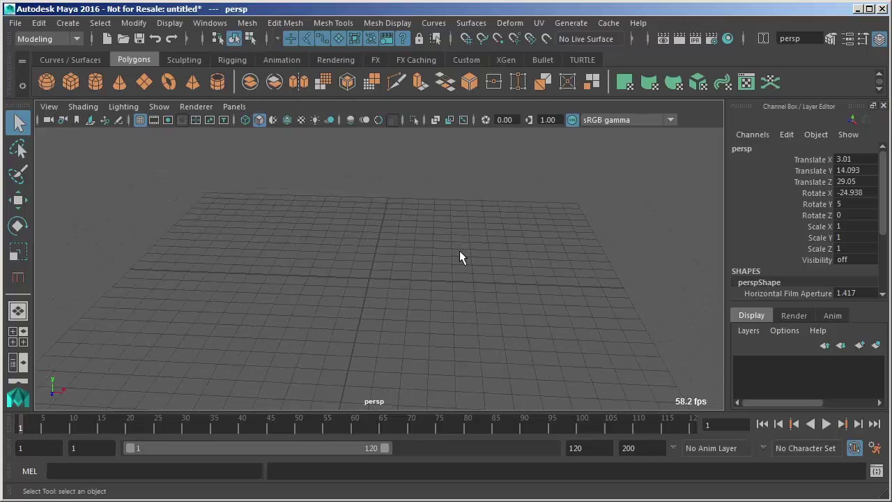
- Create a polygon sphere, pSphere1, at the origin via Create > Polygon Primitives > Sphere
{"action": "left_click", "coordinate": [68, 22]}
{"action": "mouse_move", "coordinate": [102, 73]}
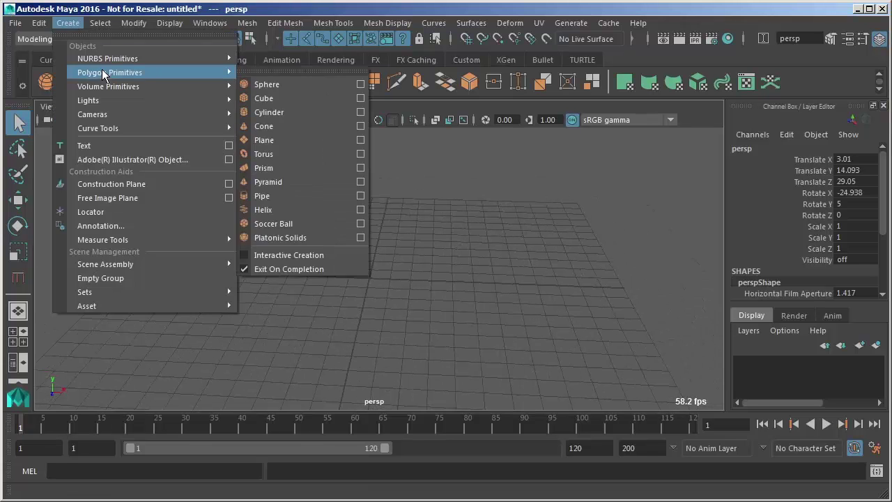
{"action": "left_click", "coordinate": [285, 84]}
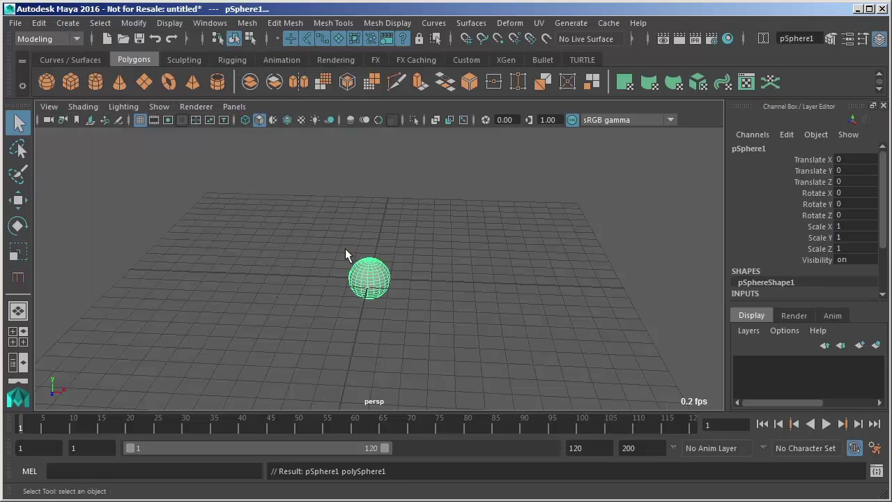
{"action": "mouse_move", "coordinate": [318, 267]}
{"action": "left_mouse_down", "text": "alt"}
{"action": "mouse_move", "coordinate": [313, 286]}
{"action": "mouse_move", "coordinate": [367, 291]}
{"action": "mouse_move", "coordinate": [366, 252]}
{"action": "mouse_move", "coordinate": [533, 290]}
{"action": "mouse_move", "coordinate": [659, 281]}
{"action": "mouse_move", "coordinate": [562, 227]}
{"action": "mouse_move", "coordinate": [506, 298]}
{"action": "mouse_move", "coordinate": [398, 273]}
{"action": "left_mouse_up", "text": "alt"}
- Reselect the sphere, frame it with F, and return to the four-view layout
{"action": "left_click", "coordinate": [562, 228]}
{"action": "key", "text": "5"}
{"action": "left_click", "coordinate": [393, 265]}
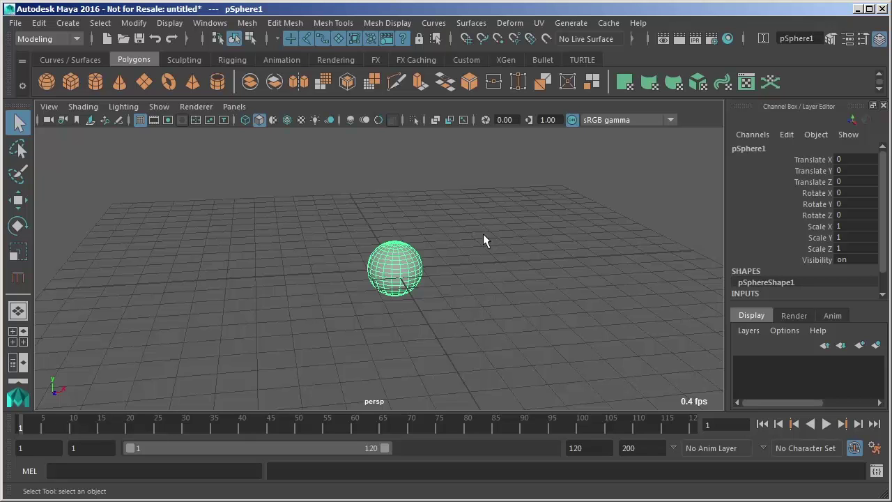
{"action": "key", "text": "f"}
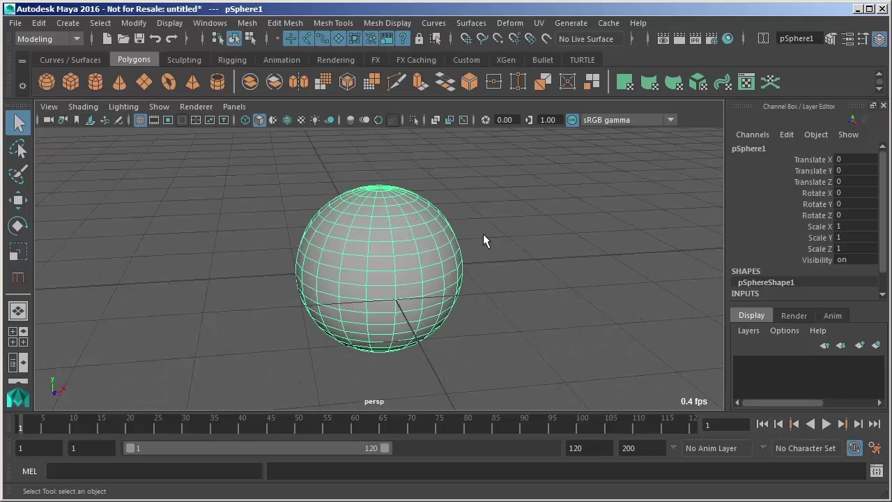
{"action": "key", "text": "space"}
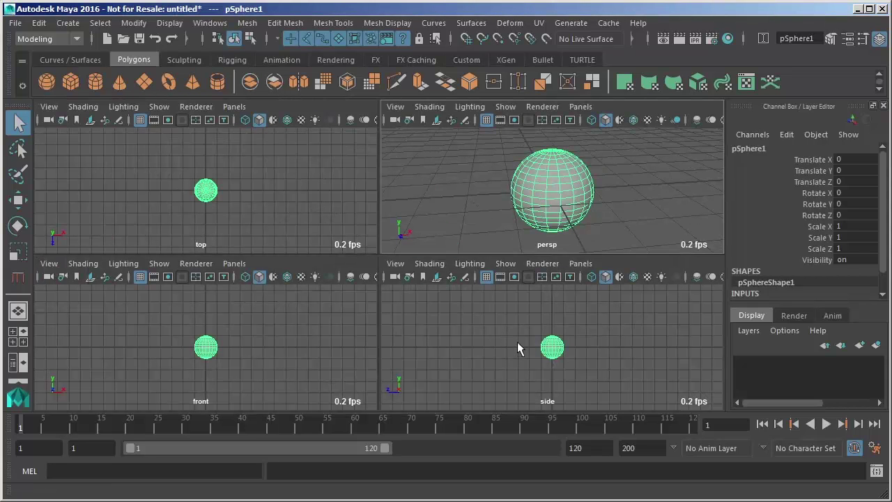
- Frame pSphere1 with F in the side, front and top views, then maximize persp and frame it there
{"action": "key", "text": "f"}
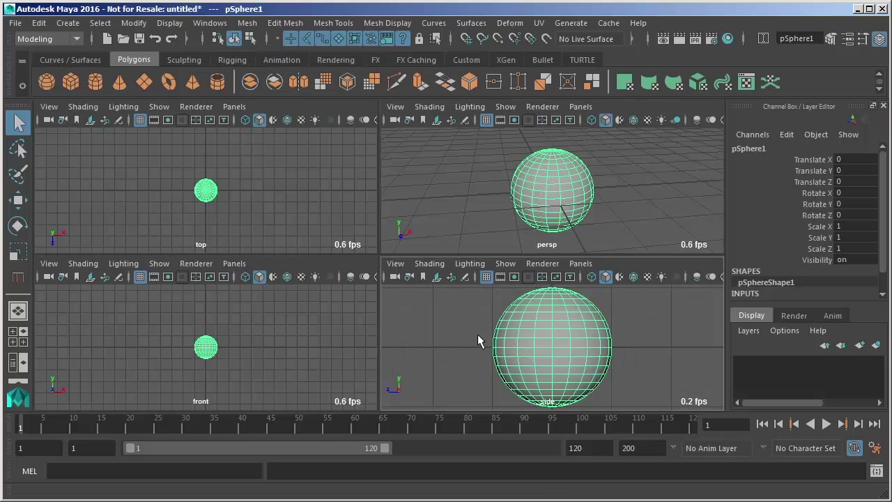
{"action": "key", "text": "f"}
{"action": "key", "text": "f"}
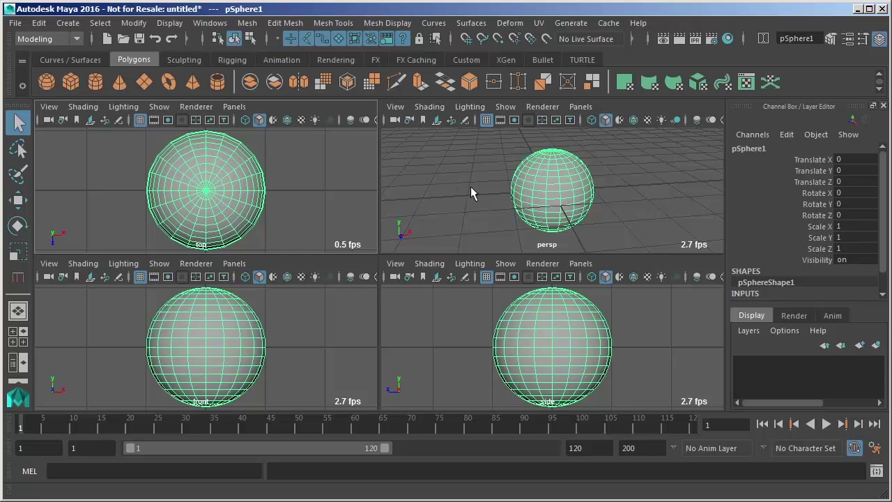
{"action": "right_click_drag", "start_coordinate": [491, 187], "coordinate": [402, 41], "text": "alt"}
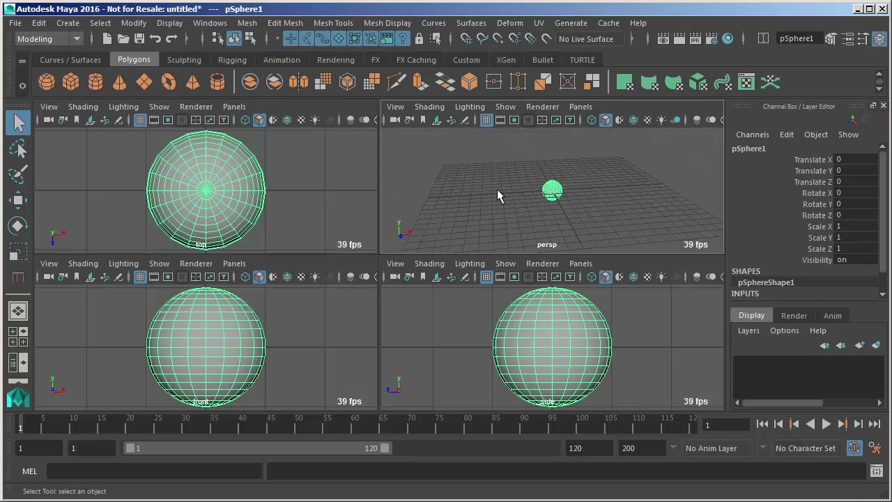
{"action": "key", "text": "space"}
{"action": "right_click_drag", "start_coordinate": [497, 189], "coordinate": [502, 234], "text": "alt"}
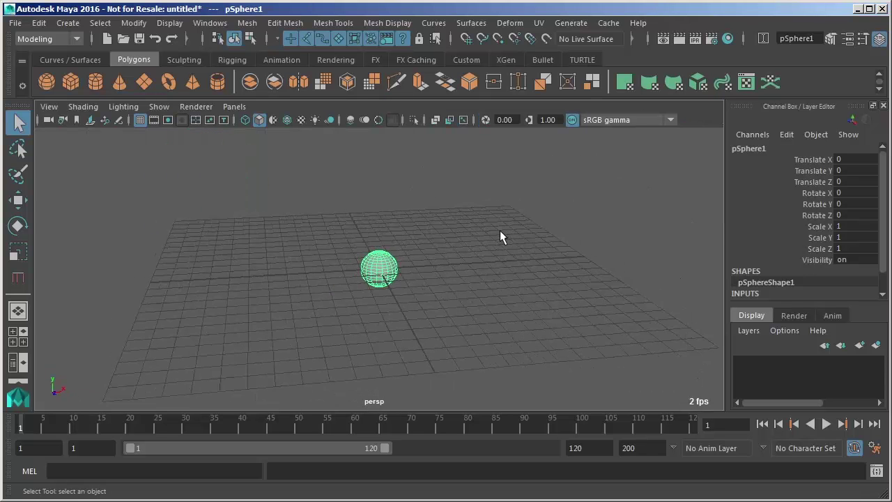
{"action": "key", "text": "f"}
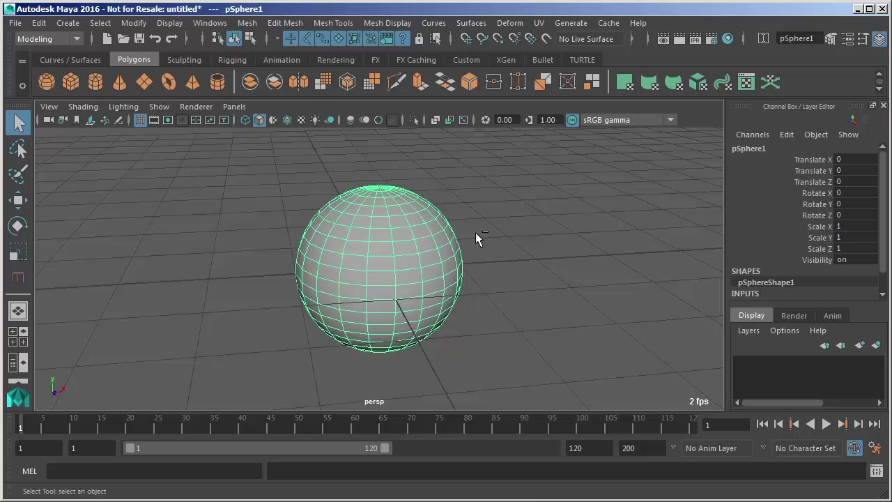
- Duplicate the sphere with Ctrl+D and move the copy pSphere2 to Translate X 10.053, then deselect
{"action": "key", "text": "ctrl+d"}
{"action": "key", "text": "w"}
{"action": "right_click_drag", "start_coordinate": [574, 299], "coordinate": [474, 191], "text": "alt"}
{"action": "middle_click_drag", "start_coordinate": [474, 192], "coordinate": [335, 277], "text": "alt"}
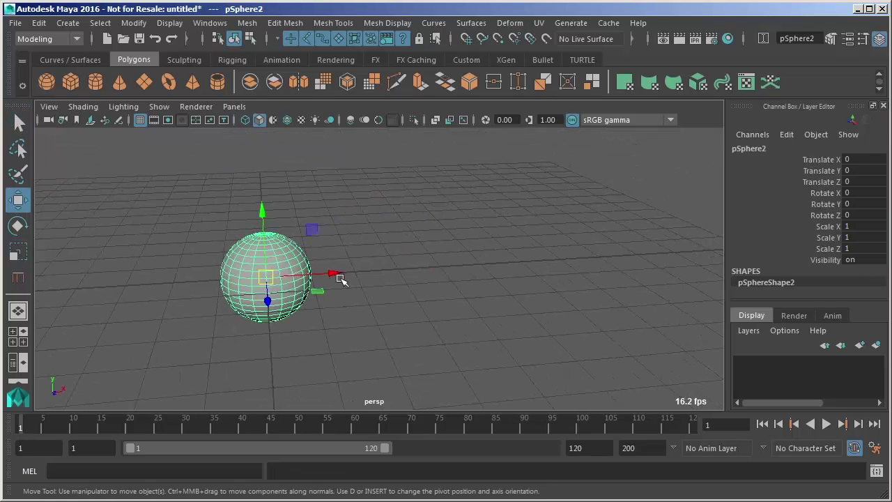
{"action": "left_click_drag", "start_coordinate": [335, 276], "coordinate": [730, 259]}
{"action": "left_click_drag", "start_coordinate": [729, 259], "coordinate": [587, 279], "text": "alt"}
{"action": "left_click", "coordinate": [402, 192]}
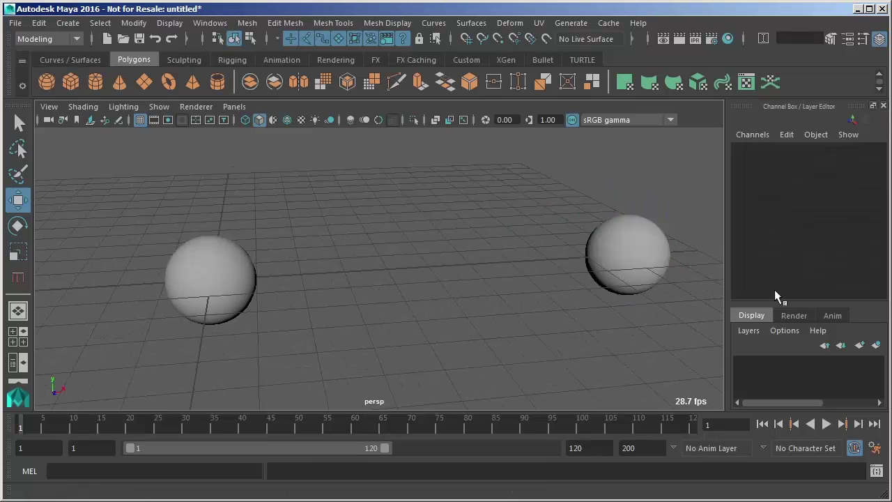
{"action": "right_click_drag", "start_coordinate": [466, 272], "coordinate": [493, 234], "text": "alt"}
- Select pSphere1, frame it with F, fit both spheres with A, and orbit around the scene
{"action": "left_click", "coordinate": [387, 260]}
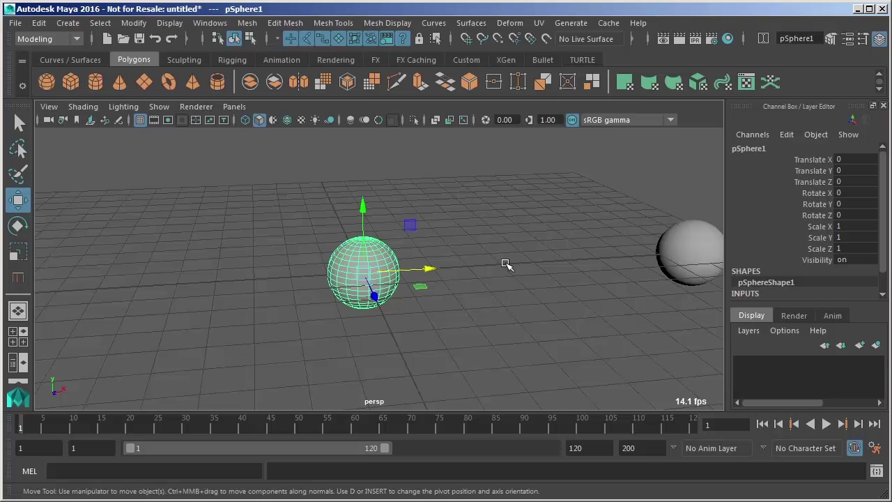
{"action": "key", "text": "f"}
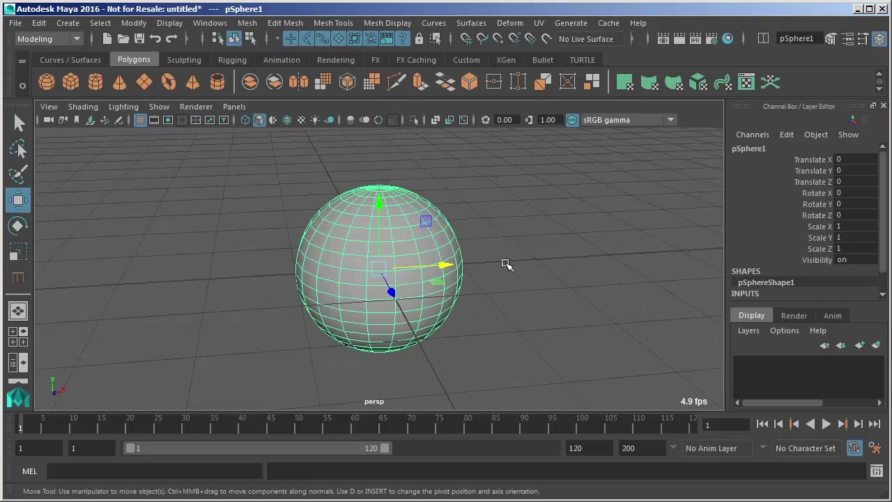
{"action": "key", "text": "a"}
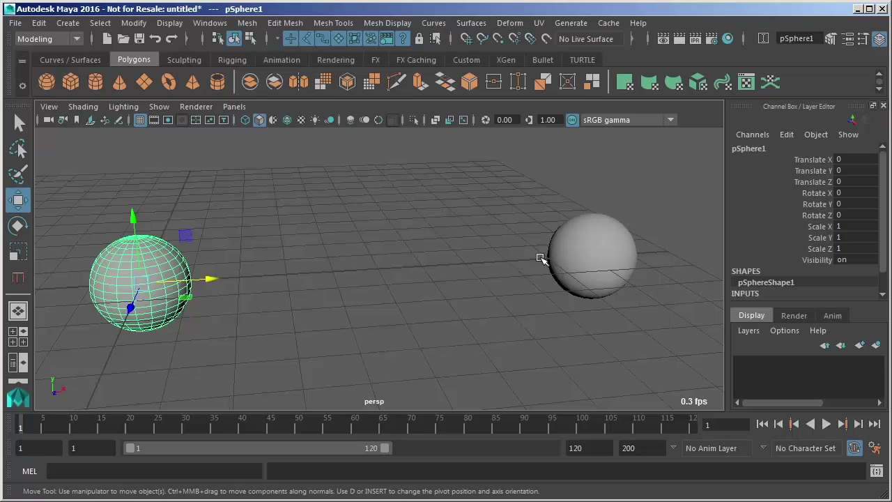
{"action": "left_click_drag", "start_coordinate": [564, 255], "coordinate": [490, 301], "text": "alt"}
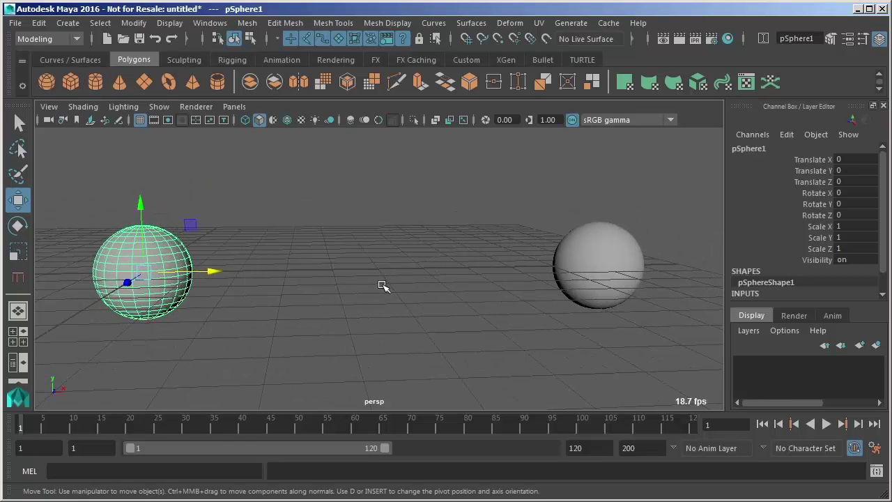
{"action": "left_click_drag", "start_coordinate": [395, 295], "coordinate": [428, 325], "text": "alt"}
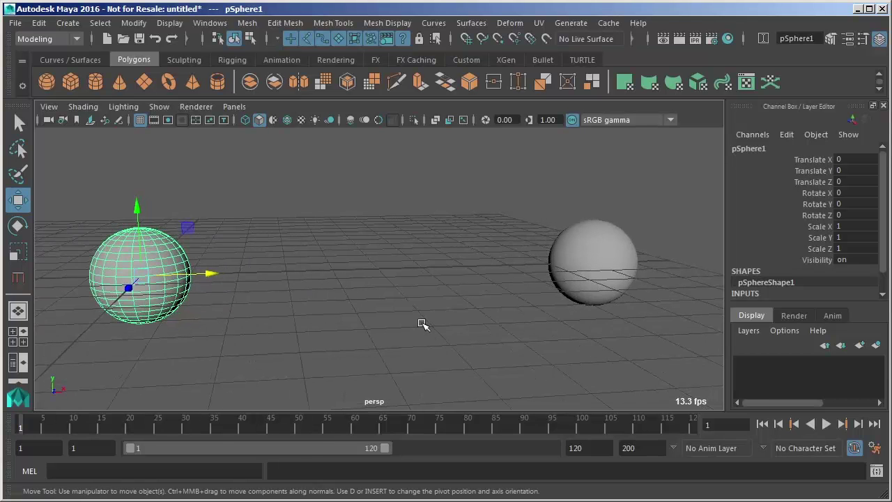
- Frame pSphere1 again, orbit around it, then pull back to a distant view looking down on the grid
{"action": "key", "text": "f"}
{"action": "left_click_drag", "start_coordinate": [543, 315], "coordinate": [564, 310], "text": "alt"}
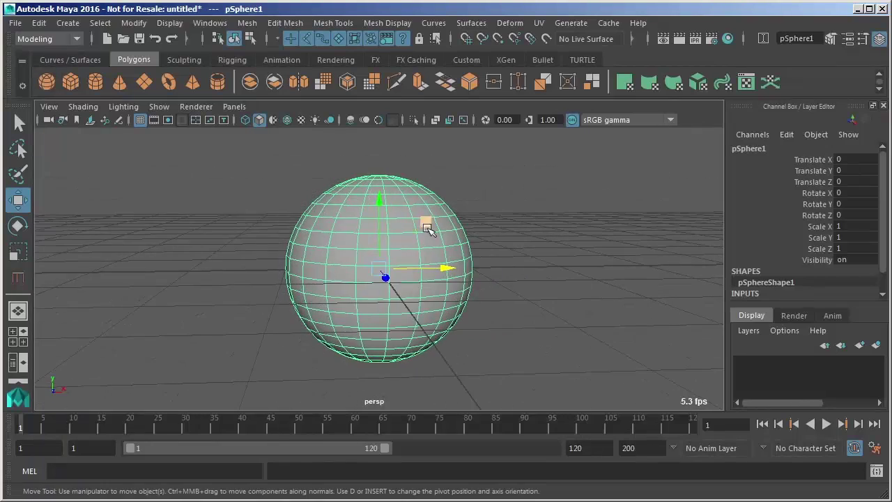
{"action": "right_click_drag", "start_coordinate": [525, 293], "coordinate": [343, 170], "text": "alt"}
{"action": "middle_click_drag", "start_coordinate": [342, 170], "coordinate": [317, 198], "text": "alt"}
{"action": "left_click_drag", "start_coordinate": [317, 198], "coordinate": [350, 277], "text": "alt"}
- Deselect, orbit the camera to recentre the grid, and fit the grid and both spheres in view
{"action": "left_click", "coordinate": [482, 241]}
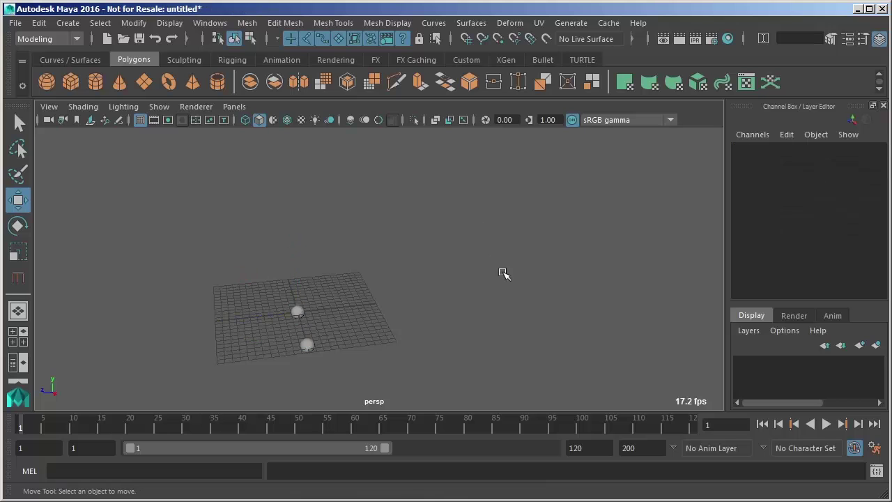
{"action": "left_click_drag", "start_coordinate": [566, 266], "coordinate": [519, 246], "text": "alt"}
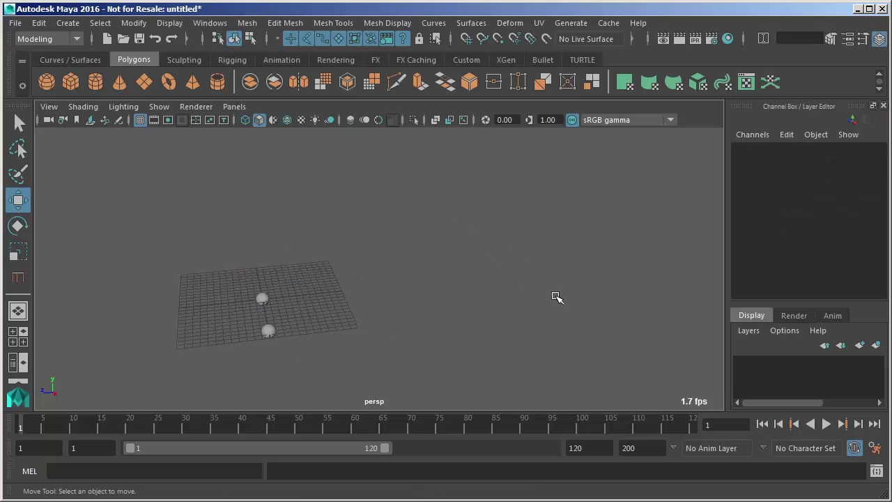
{"action": "left_click_drag", "start_coordinate": [559, 299], "coordinate": [607, 286], "text": "alt"}
{"action": "middle_click_drag", "start_coordinate": [548, 244], "coordinate": [472, 285], "text": "alt"}
{"action": "left_click_drag", "start_coordinate": [472, 286], "coordinate": [383, 291], "text": "alt"}
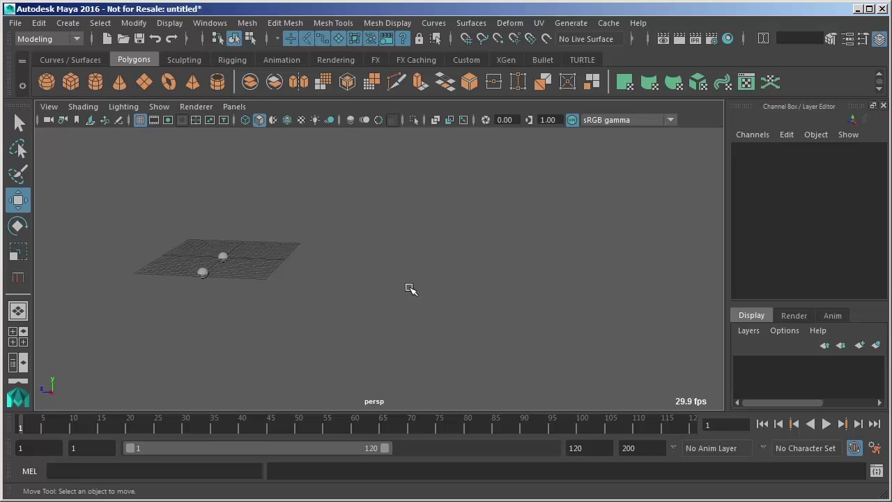
{"action": "key", "text": "f"}
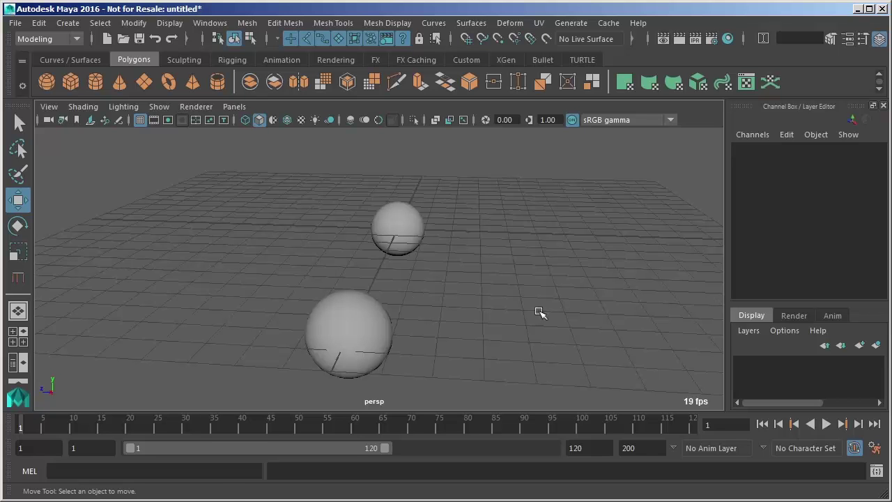
{"action": "left_click_drag", "start_coordinate": [556, 323], "coordinate": [508, 226], "text": "alt"}
- Select the right-hand sphere, frame it with F, orbit around it and zoom out
{"action": "left_click", "coordinate": [509, 241]}
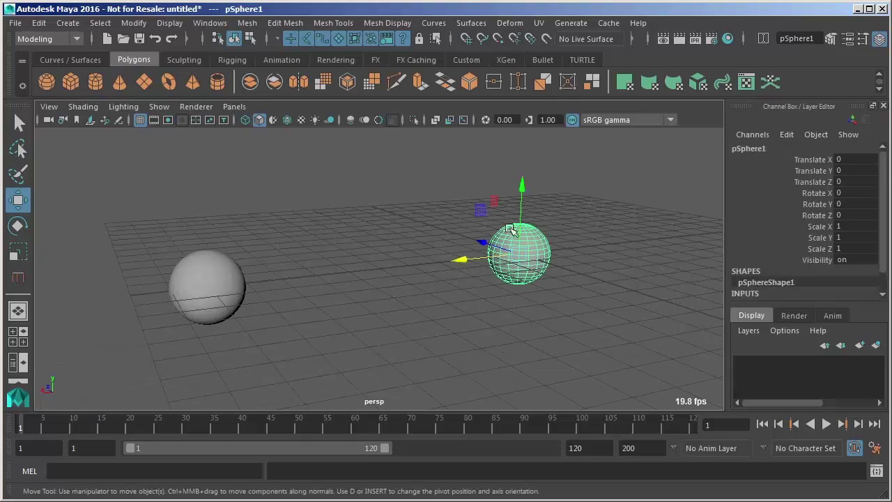
{"action": "key", "text": "f"}
{"action": "left_click_drag", "start_coordinate": [510, 286], "coordinate": [454, 312], "text": "alt"}
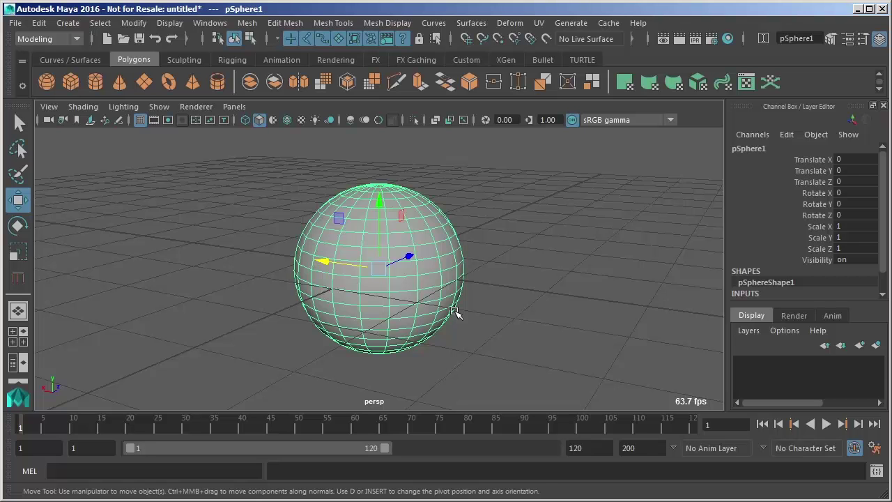
{"action": "left_click_drag", "start_coordinate": [455, 312], "coordinate": [482, 313], "text": "alt"}
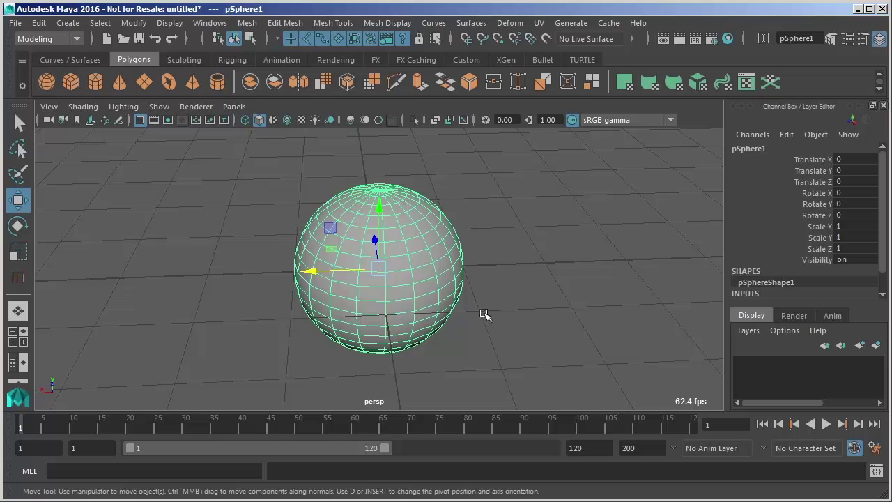
{"action": "scroll", "coordinate": [485, 315], "scroll_direction": "down", "scroll_amount": 10}
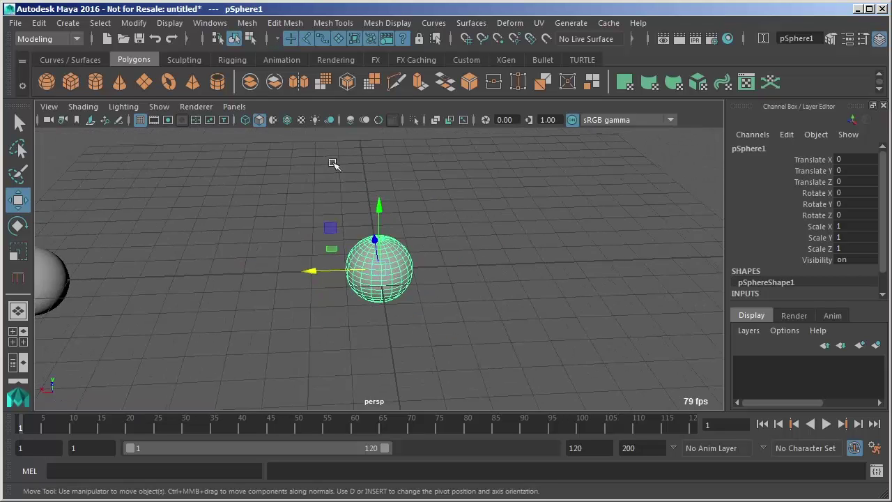
- Deselect and Ctrl+Alt box-zoom into a marked region of the sphere, then box-zoom back out
{"action": "left_click", "coordinate": [458, 246]}
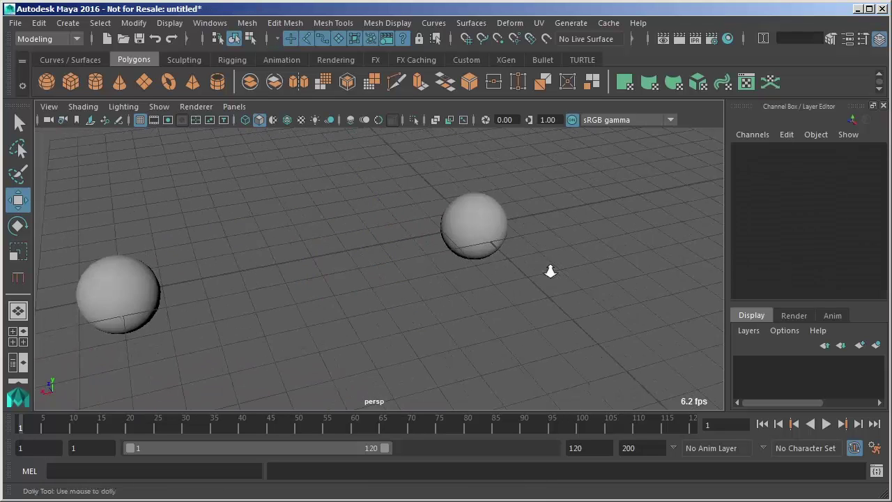
{"action": "scroll", "coordinate": [474, 230], "scroll_direction": "down", "scroll_amount": 5}
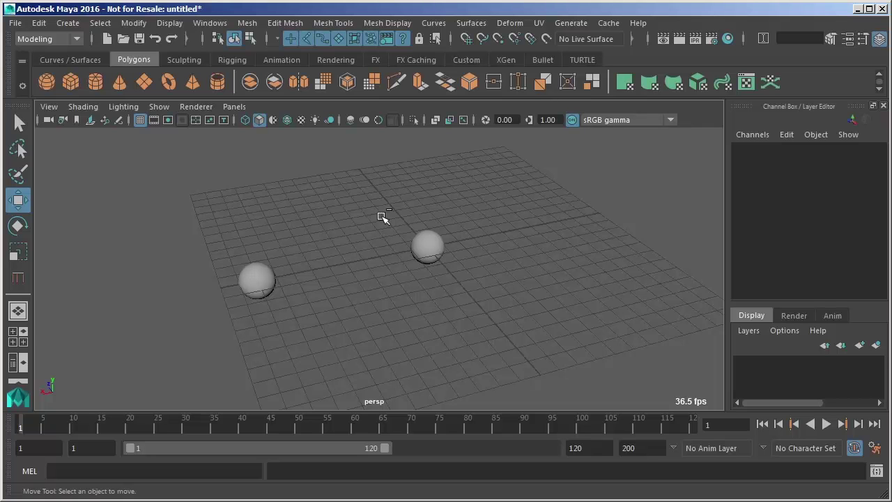
{"action": "left_click_drag", "start_coordinate": [378, 209], "coordinate": [454, 265], "text": "ctrl+alt"}
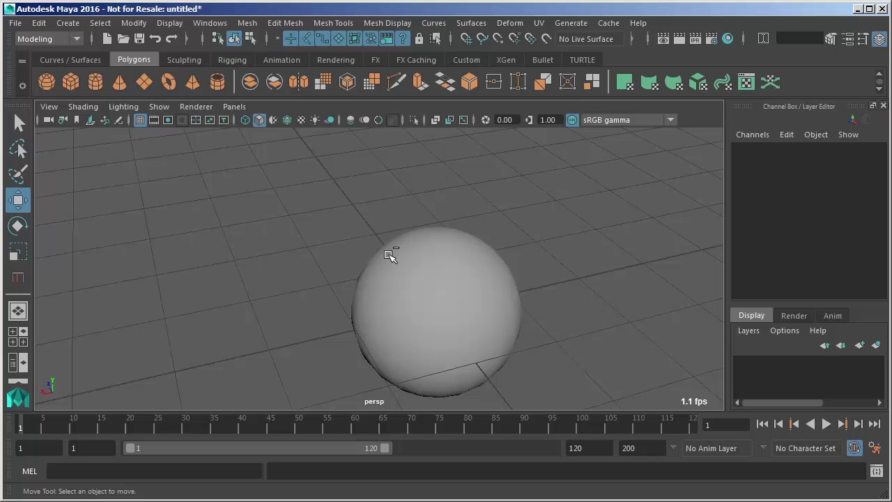
{"action": "left_click_drag", "start_coordinate": [401, 265], "coordinate": [485, 345]}
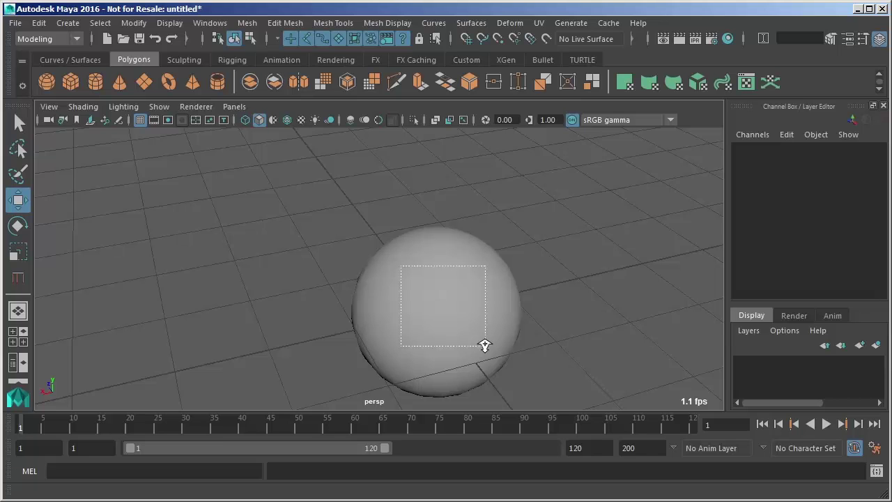
{"action": "left_click_drag", "start_coordinate": [485, 345], "coordinate": [485, 343], "text": "ctrl+alt"}
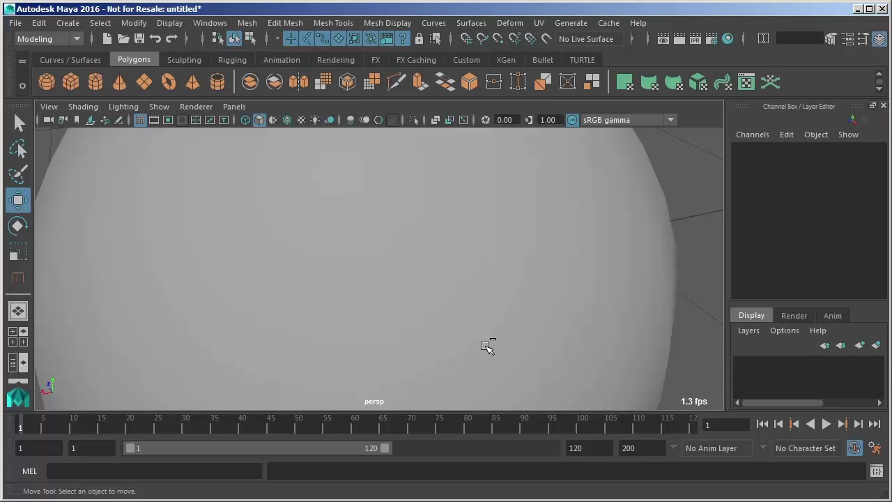
{"action": "left_click_drag", "start_coordinate": [486, 346], "coordinate": [257, 165]}
- Box-zoom into the region around the small sphere, then zoom back out so it sits centred
{"action": "scroll", "coordinate": [377, 282], "scroll_direction": "down", "scroll_amount": 6}
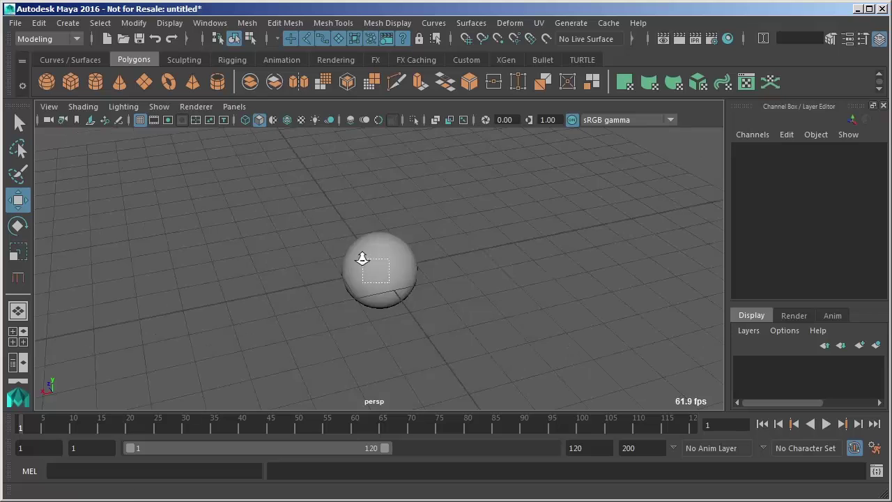
{"action": "left_click_drag", "start_coordinate": [371, 264], "coordinate": [390, 273], "text": "ctrl+alt"}
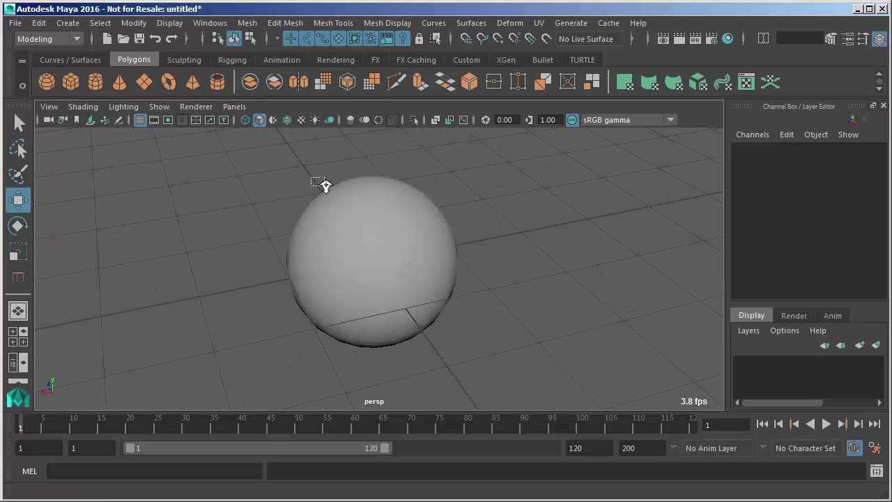
{"action": "left_click_drag", "start_coordinate": [332, 189], "coordinate": [452, 311], "text": "ctrl+alt"}
{"action": "left_click_drag", "start_coordinate": [475, 365], "coordinate": [307, 193], "text": "ctrl+alt"}
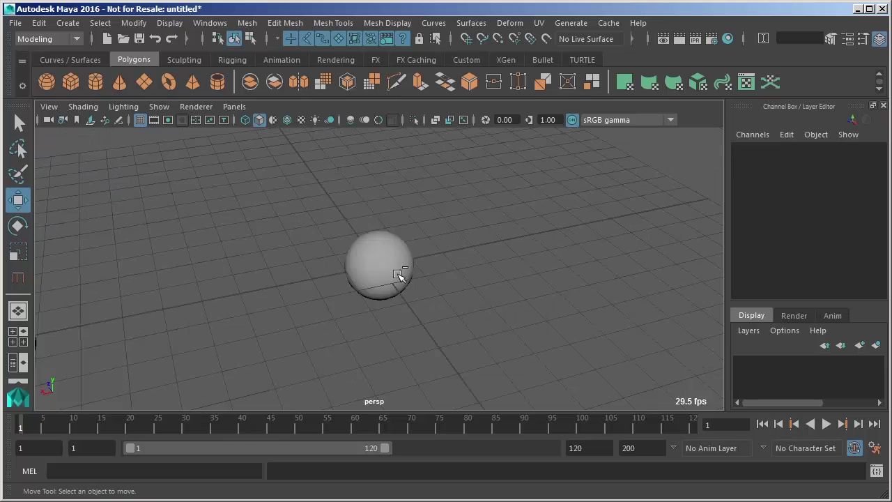